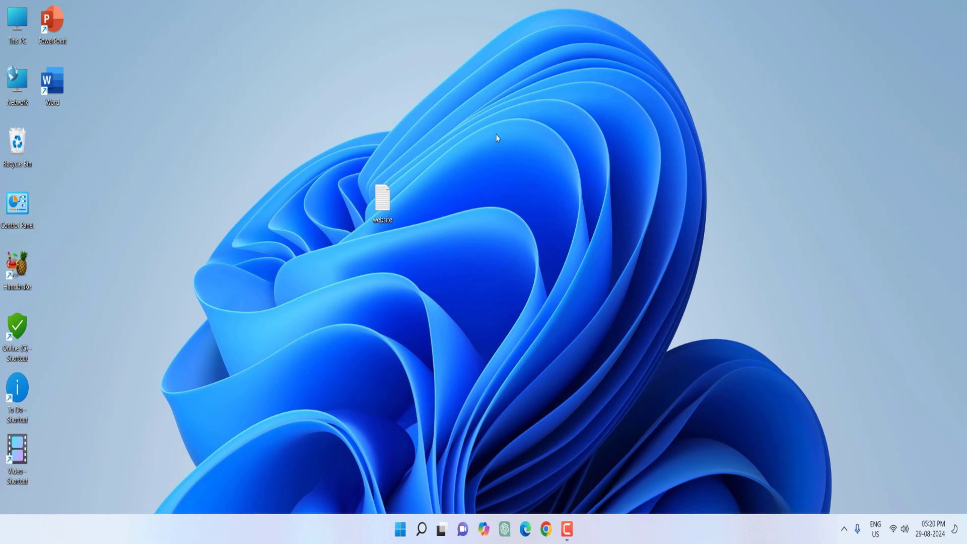
# Set Windows visual effects to 'Adjust for best appearance' in Performance Options and apply with OK.
pyautogui.press('super')
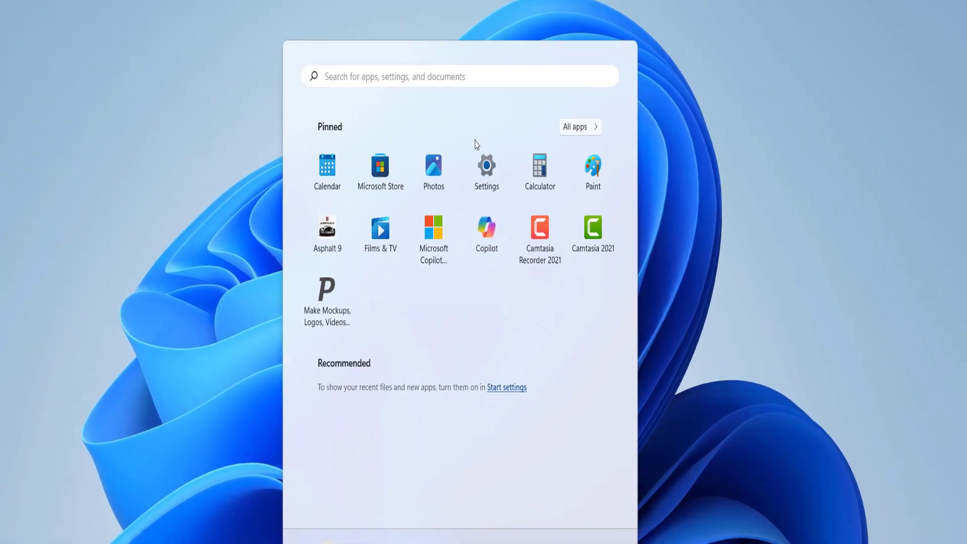
pyautogui.write('adjust appe')
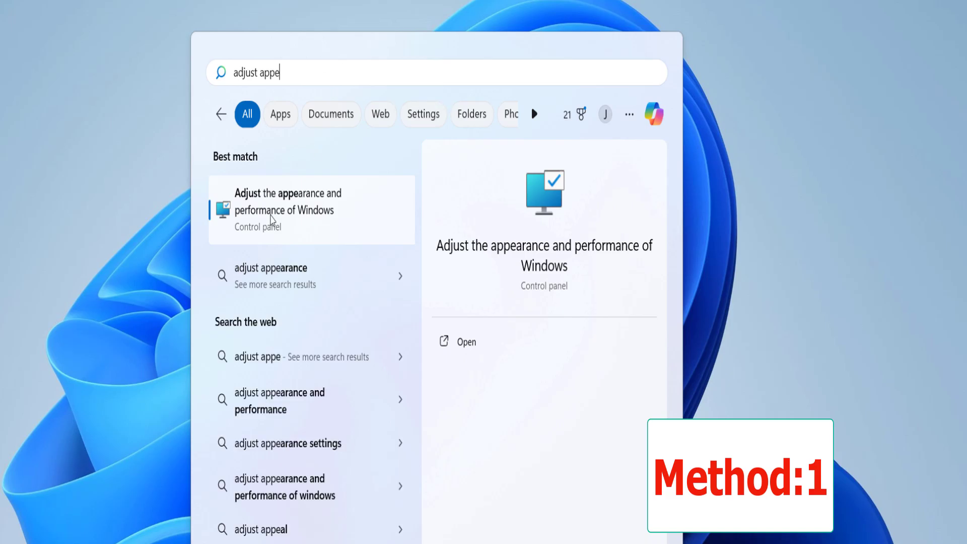
pyautogui.click(302, 222)
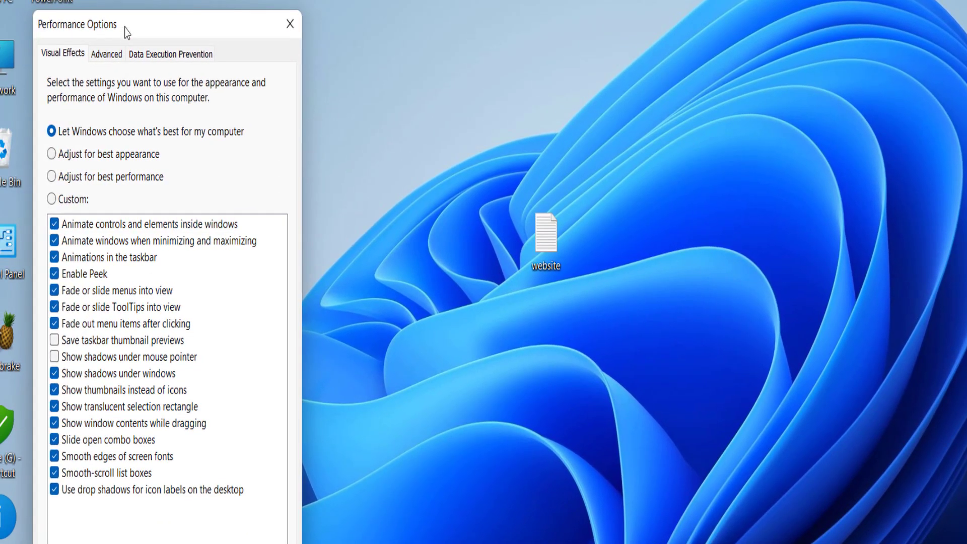
pyautogui.moveTo(125, 31); pyautogui.dragTo(327, 33)
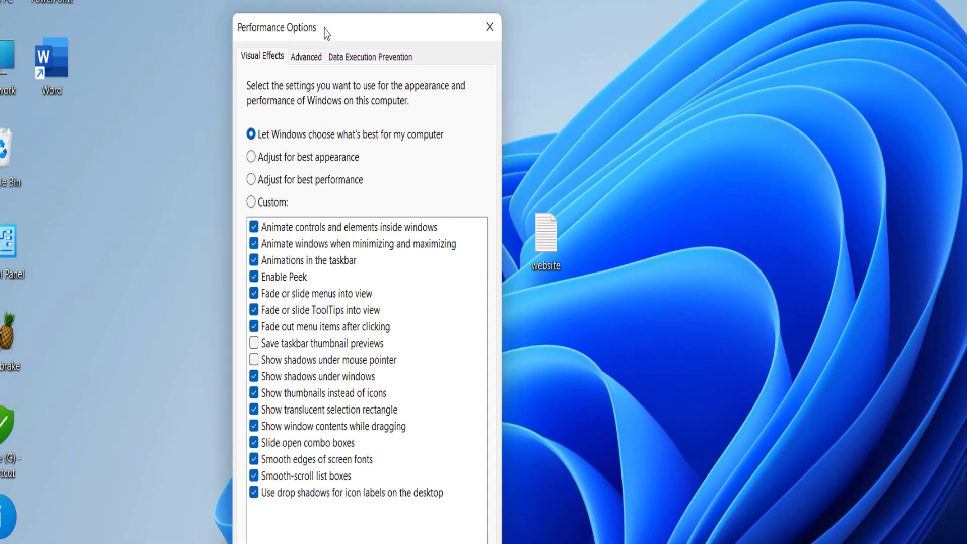
pyautogui.click(317, 157)
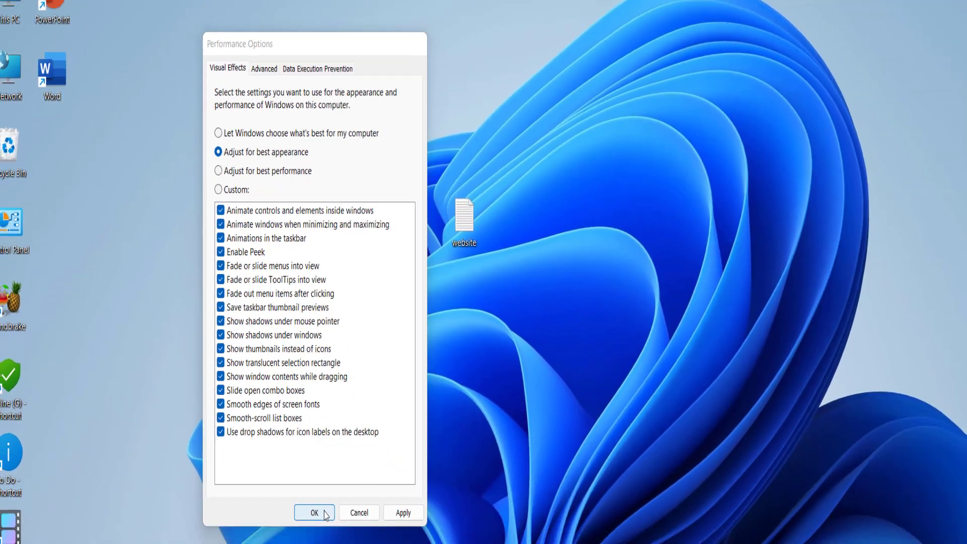
pyautogui.click(323, 512)
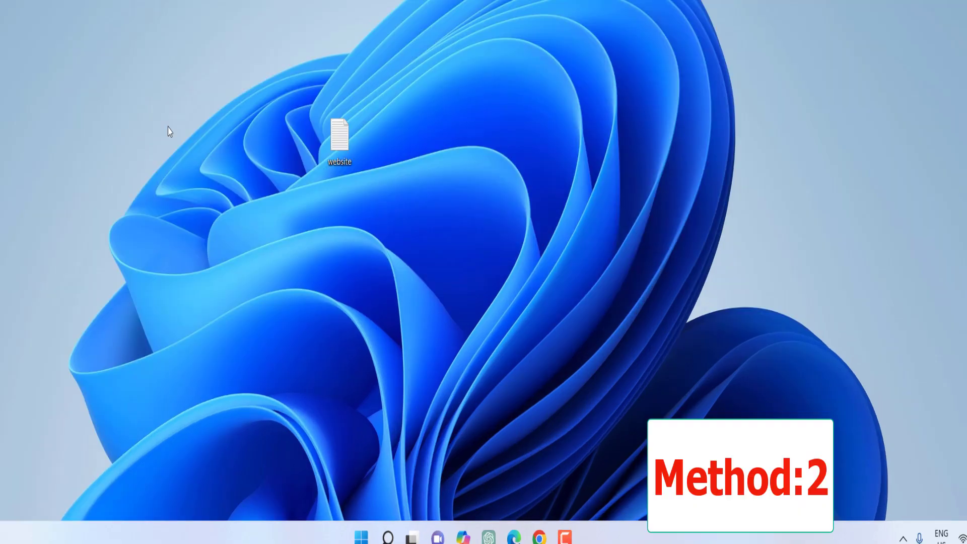
pyautogui.rightClick(169, 131)
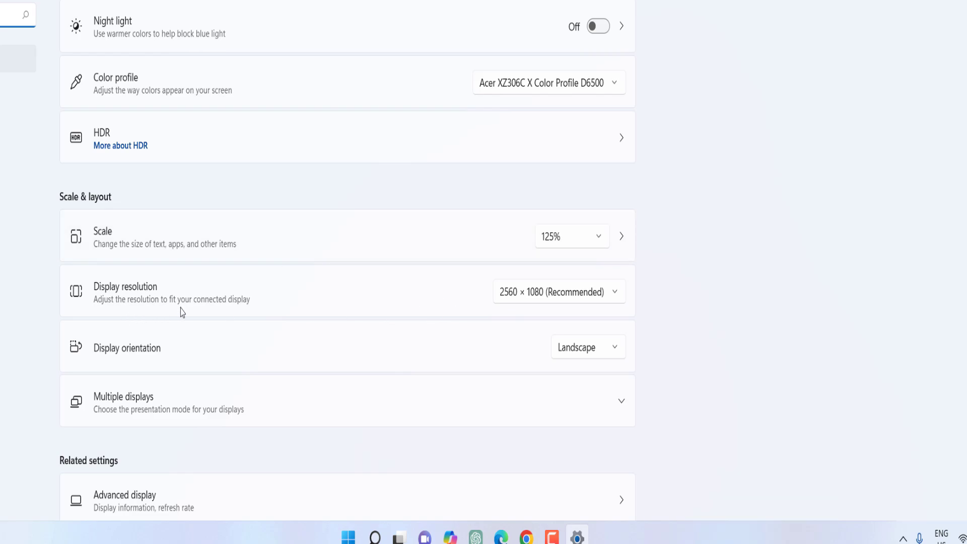
pyautogui.click(557, 309)
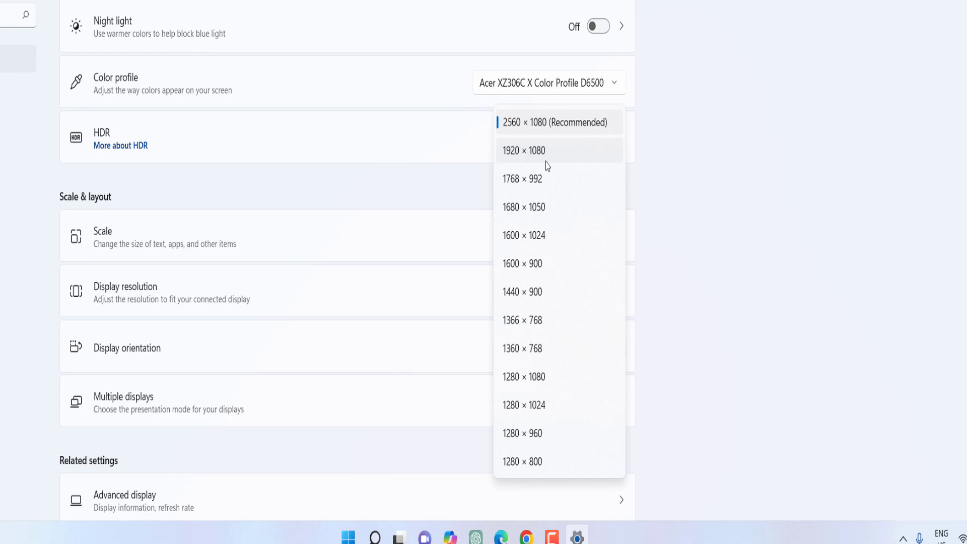
pyautogui.click(560, 126)
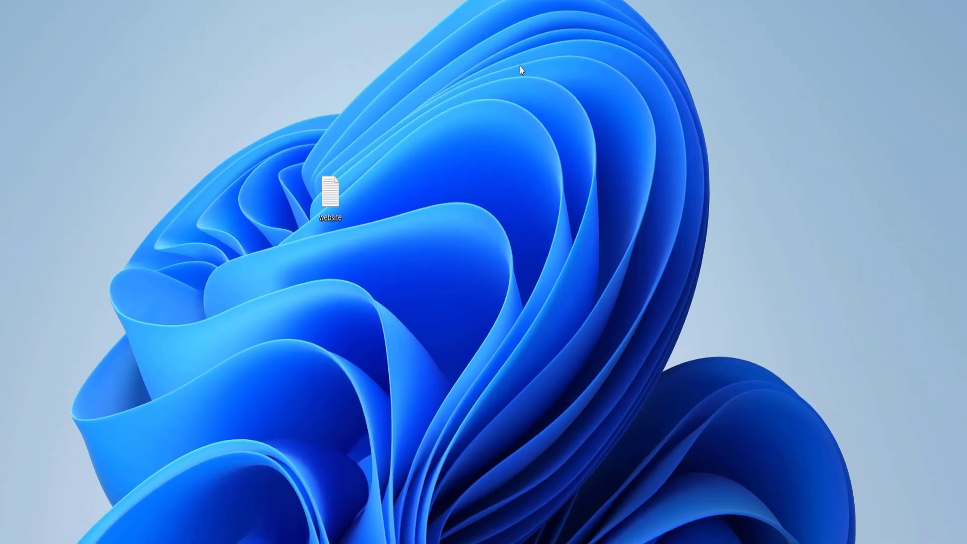
# Launch the ClearType Text Tuner, keep ClearType on, and pass the native-resolution check.
pyautogui.press('super')
pyautogui.write('adjust')
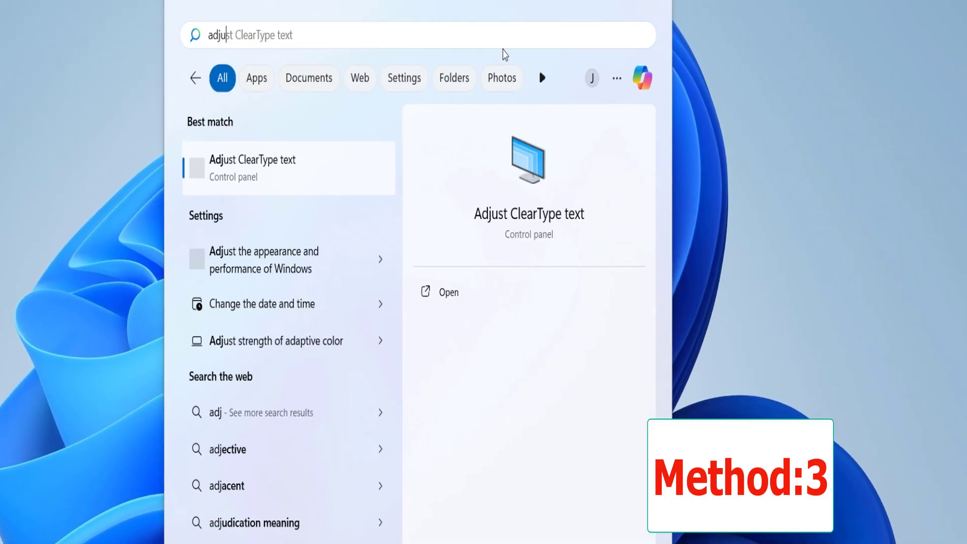
pyautogui.write(' cleartype')
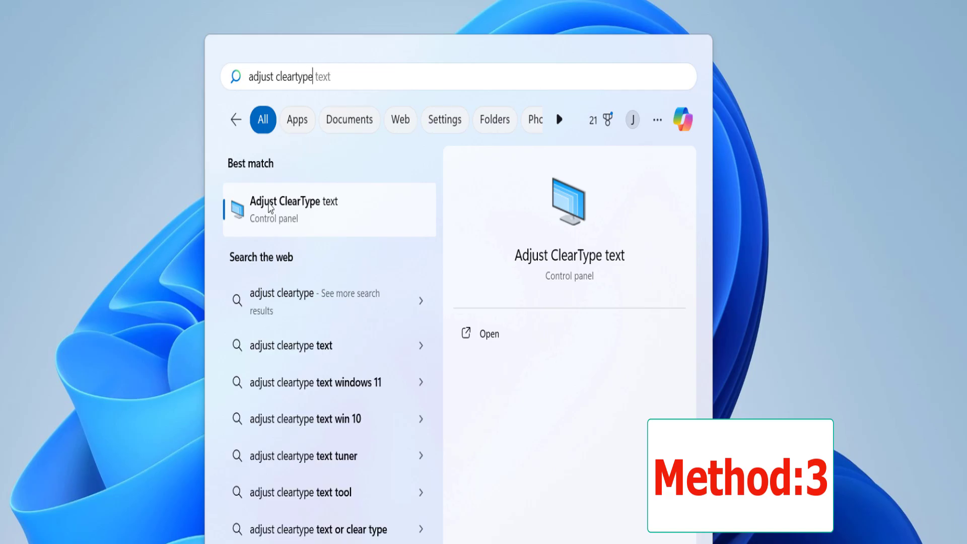
pyautogui.click(270, 207)
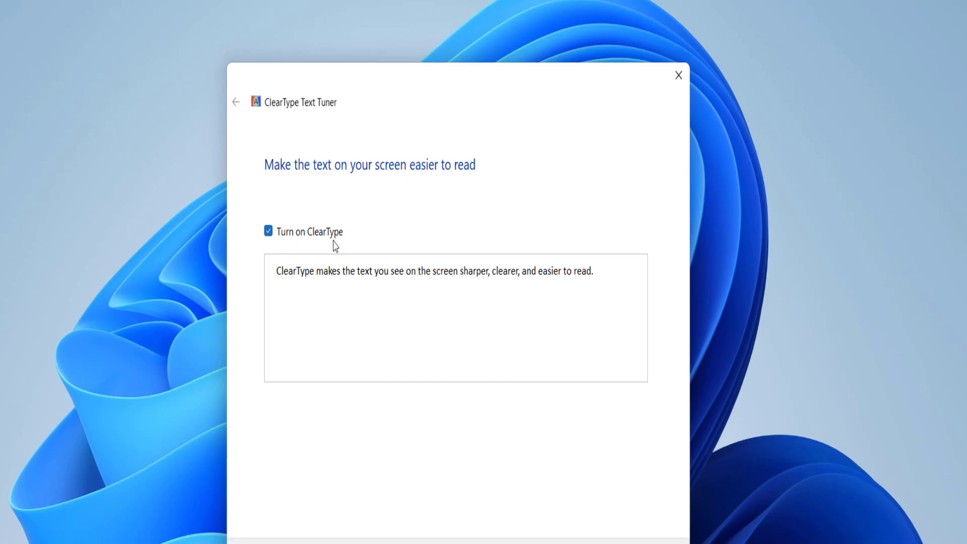
pyautogui.click(596, 503)
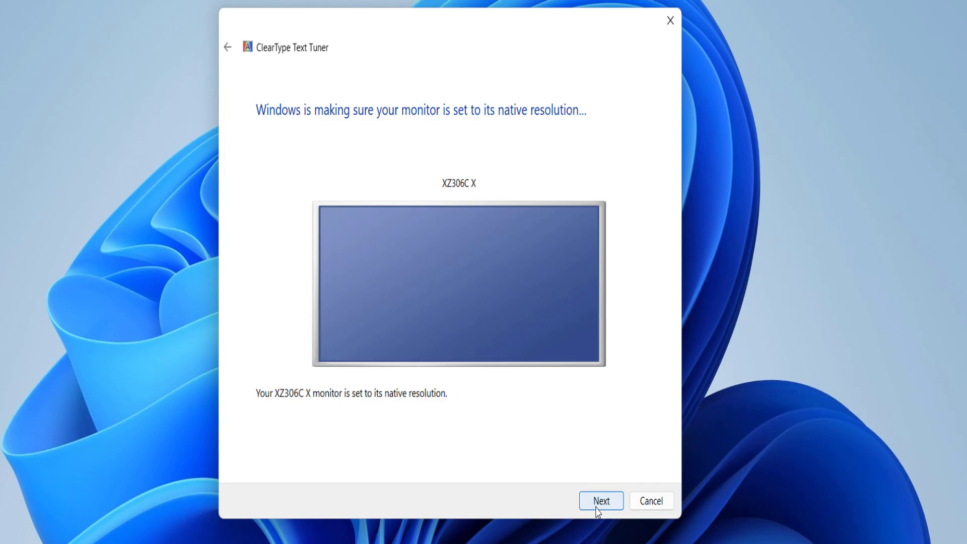
pyautogui.click(600, 506)
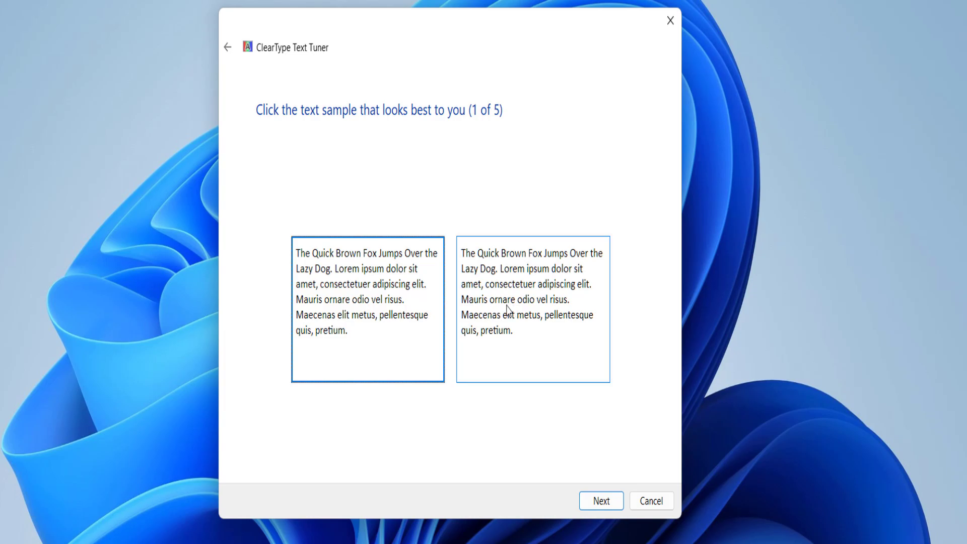
# Go through all five ClearType samples, choosing top-left and later top-right as clearest, then close the tuner.
pyautogui.click(600, 502)
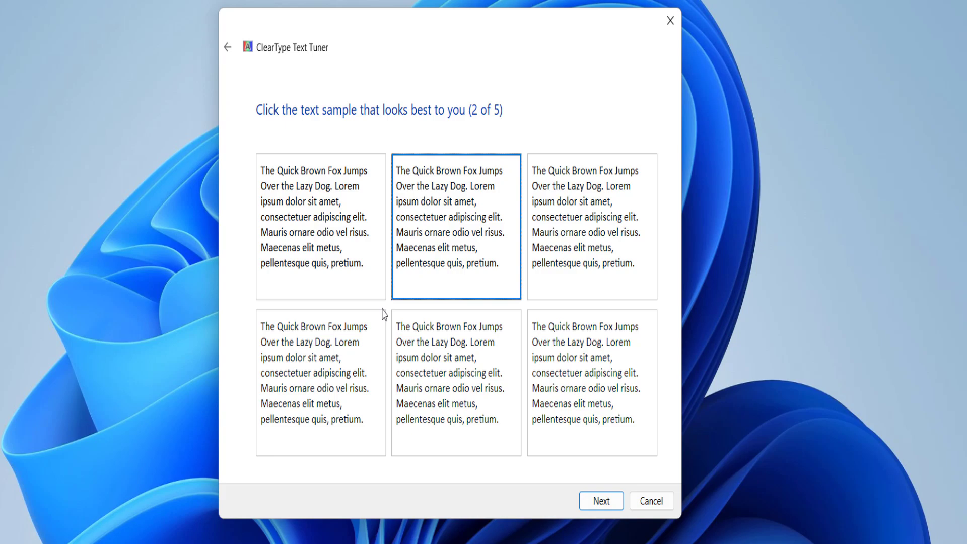
pyautogui.click(346, 258)
pyautogui.click(586, 496)
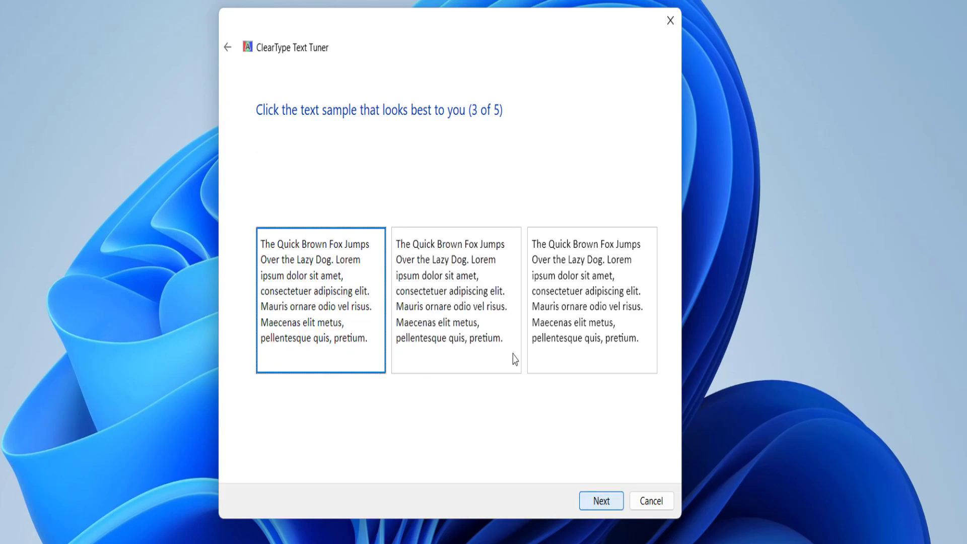
pyautogui.click(606, 508)
pyautogui.click(605, 501)
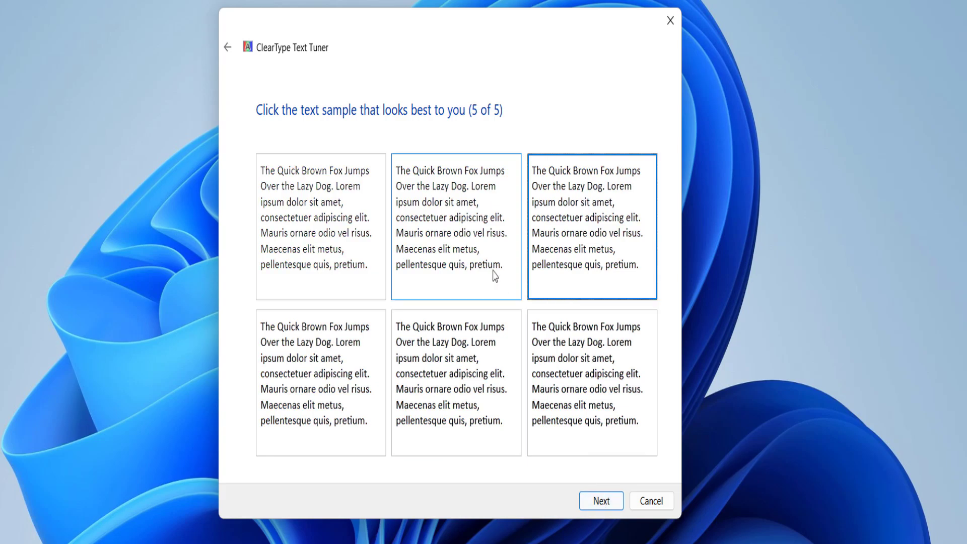
pyautogui.click(486, 258)
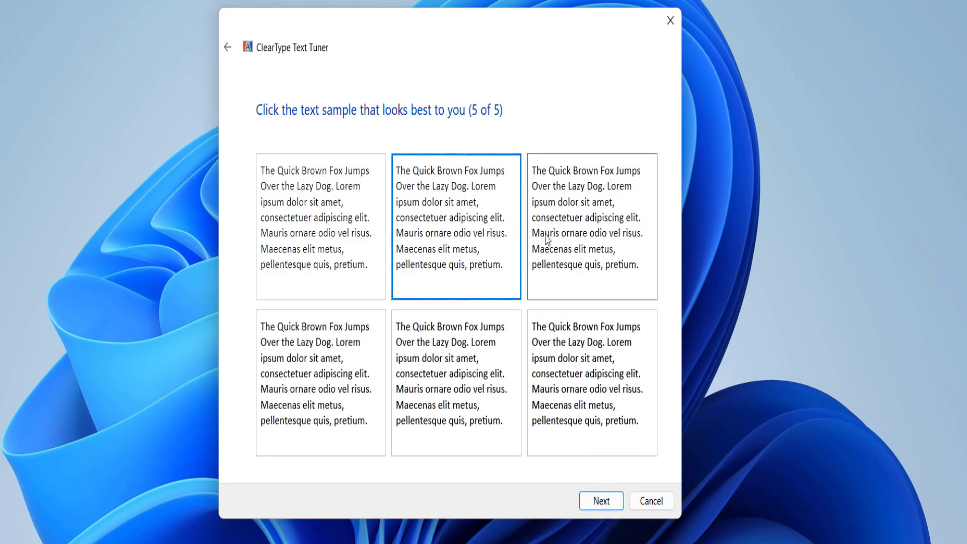
pyautogui.click(559, 229)
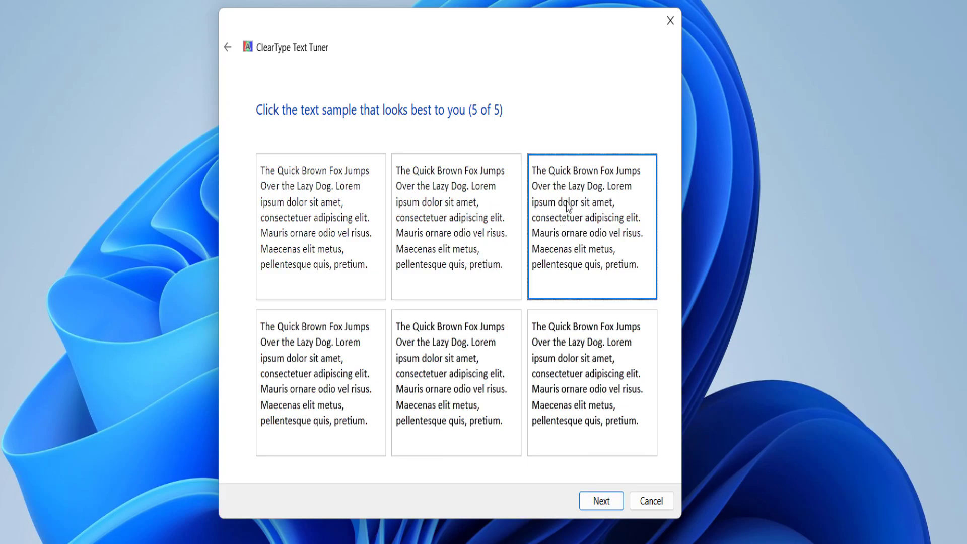
pyautogui.click(595, 504)
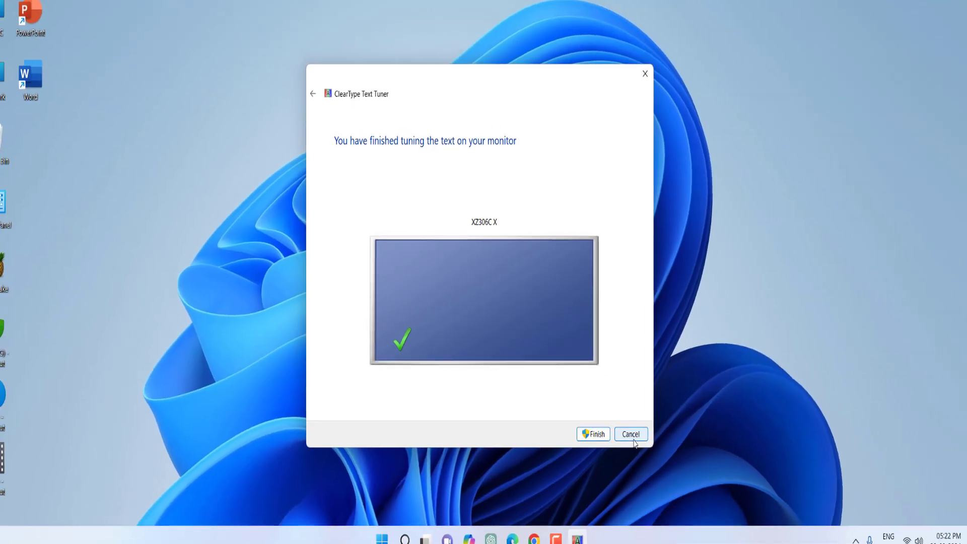
pyautogui.click(631, 431)
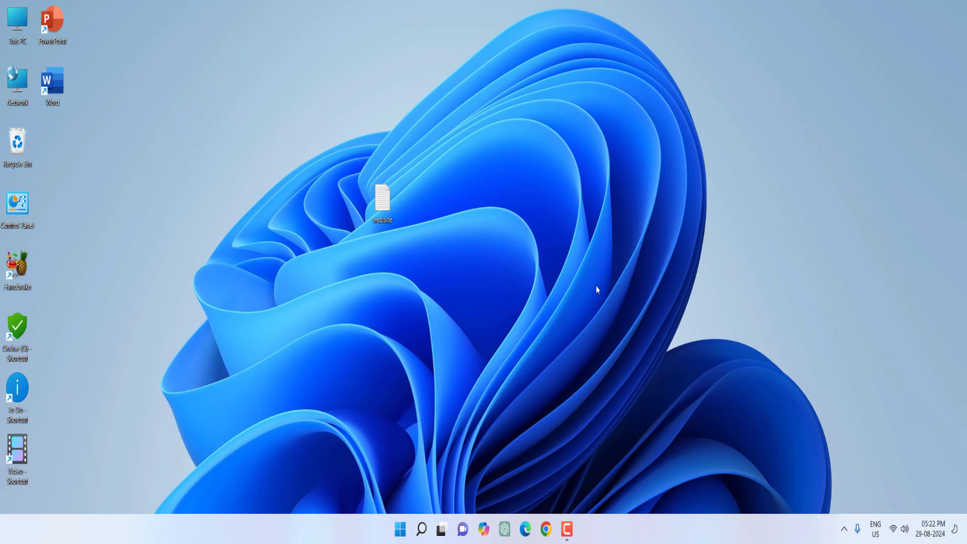
# Launch Registry Editor and navigate to HKEY_CURRENT_USER\Control Panel\Desktop to list its values.
pyautogui.press('super')
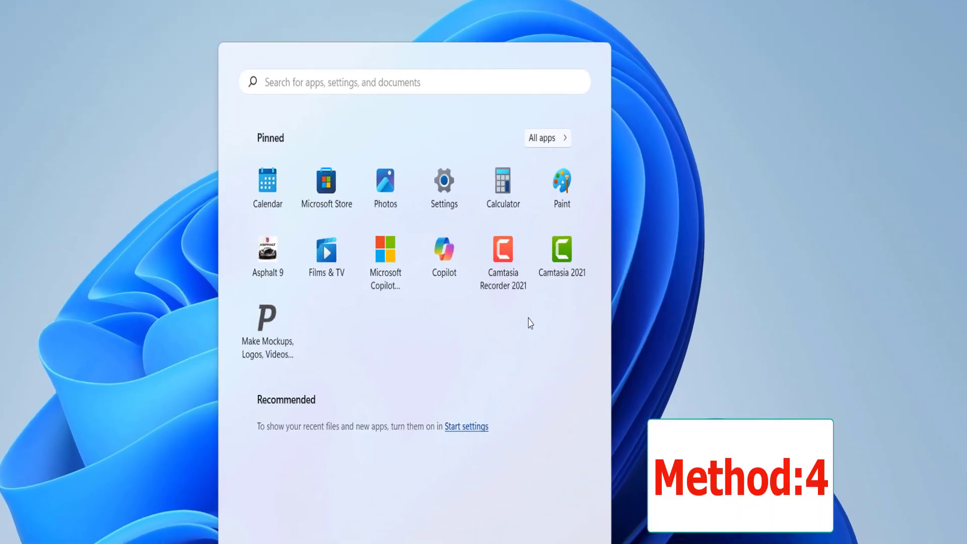
pyautogui.write('reg')
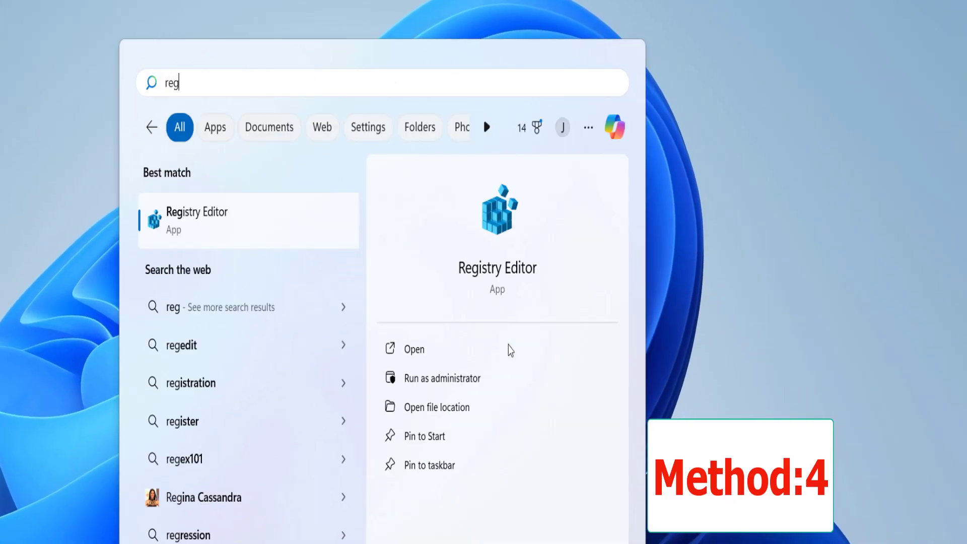
pyautogui.click(218, 233)
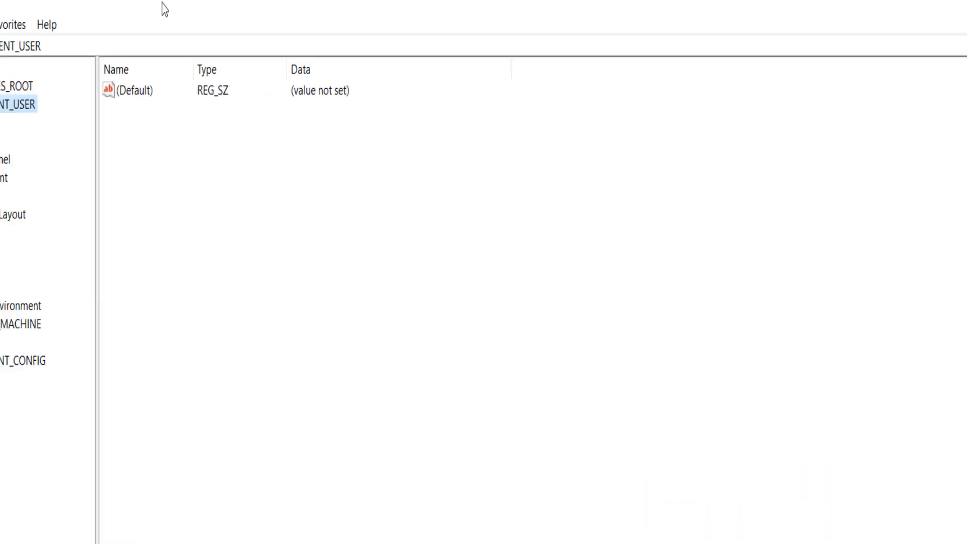
pyautogui.click(24, 122)
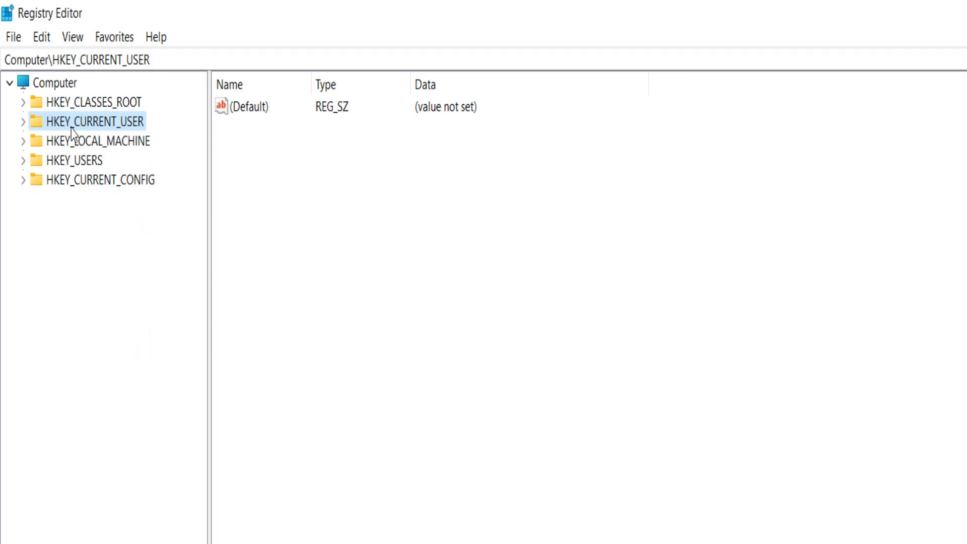
pyautogui.click(23, 122)
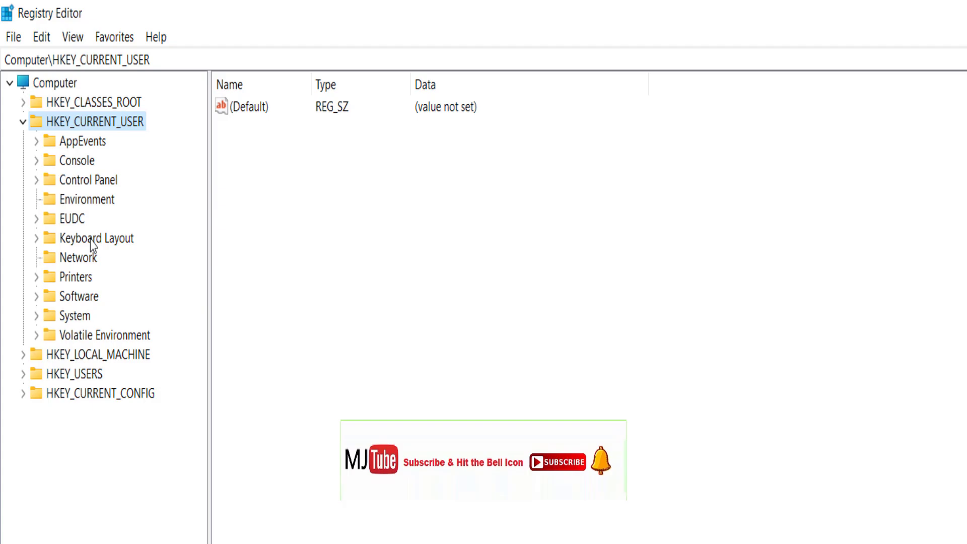
pyautogui.click(96, 181)
pyautogui.click(36, 180)
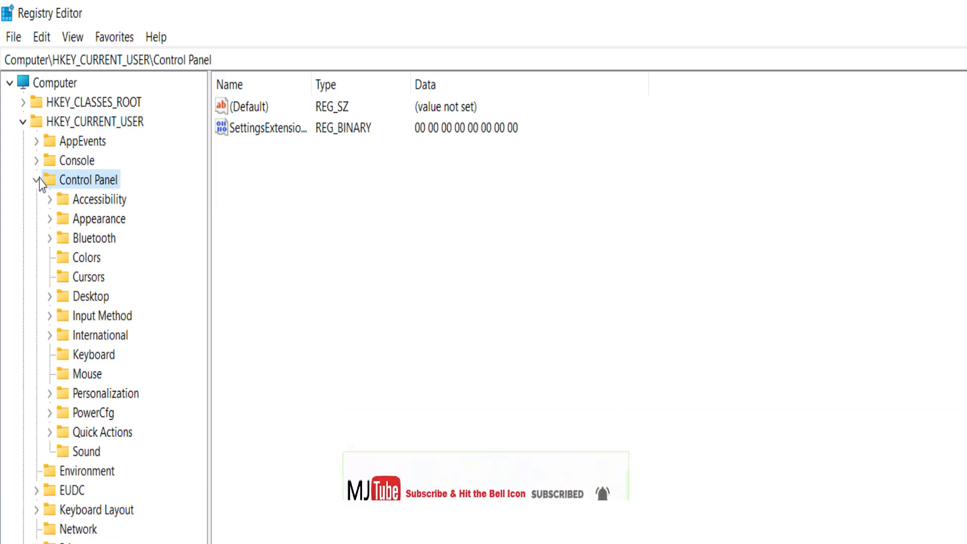
pyautogui.click(100, 296)
pyautogui.scroll(-3, 236, 309)
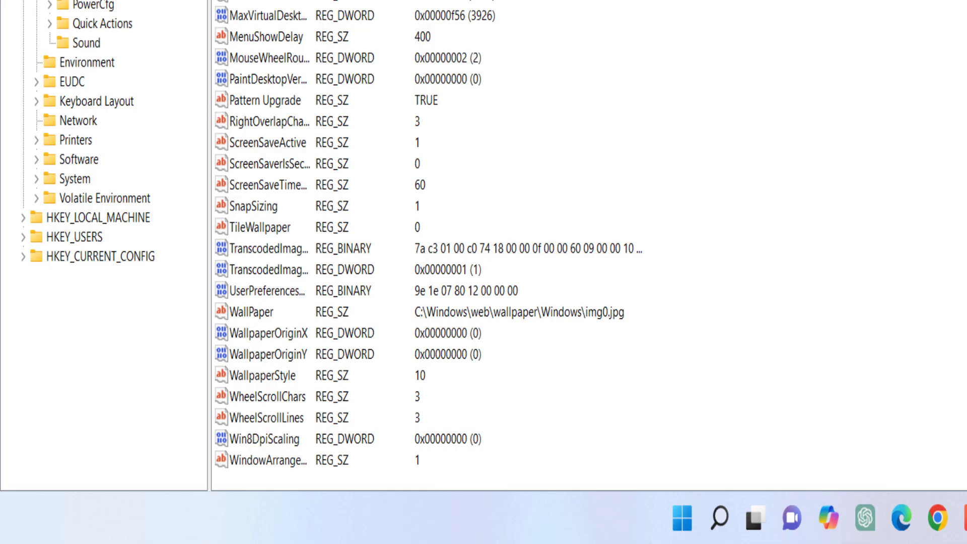
# Open the Win8DpiScaling value, type 1, and dismiss its editor.
pyautogui.press('Return')
pyautogui.write('1')
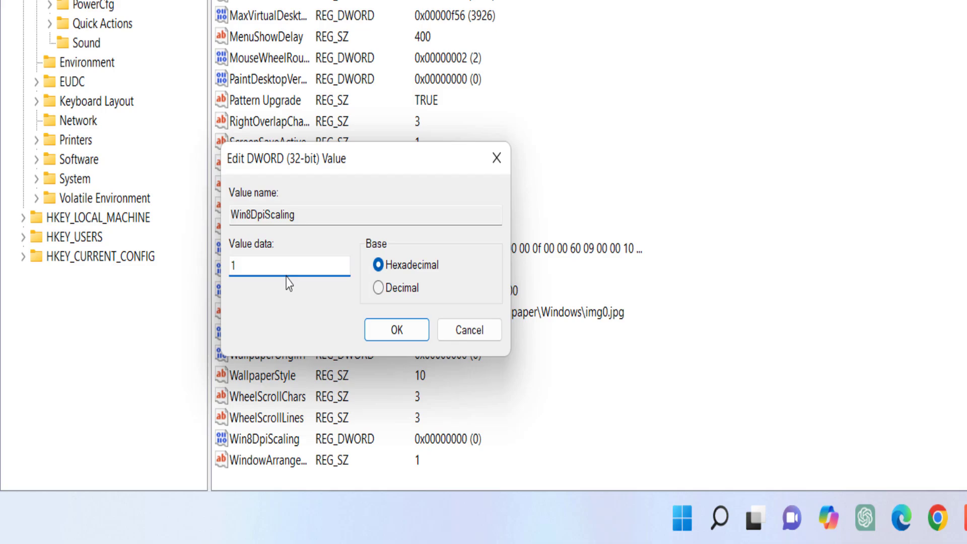
pyautogui.click(398, 337)
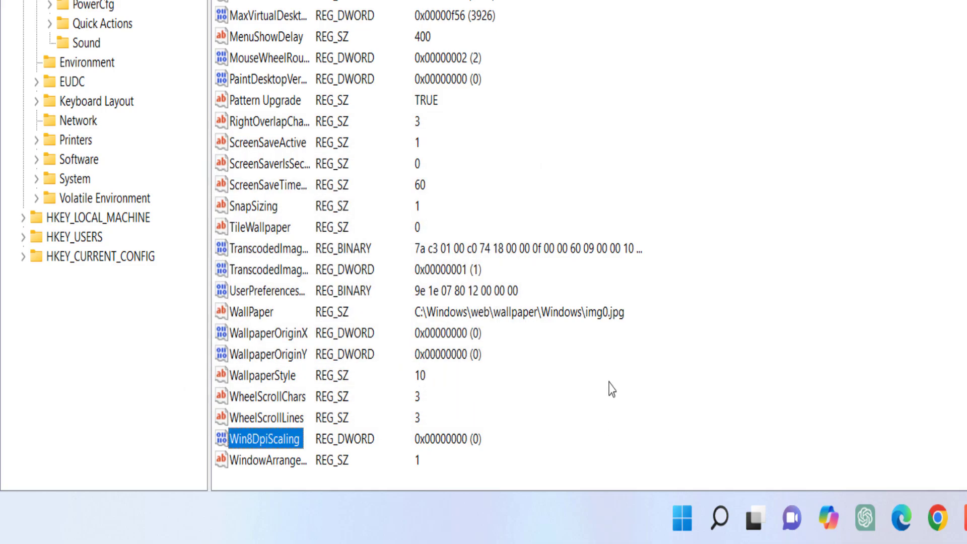
# Create a new DWORD (32-bit) value named LogPixels under the Desktop key.
pyautogui.rightClick(623, 372)
pyautogui.moveTo(665, 392)
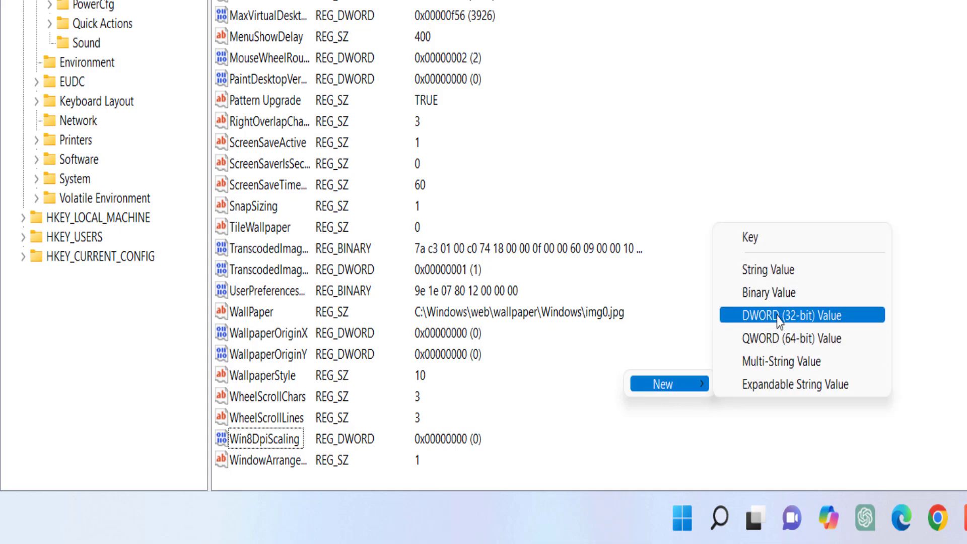
pyautogui.click(802, 316)
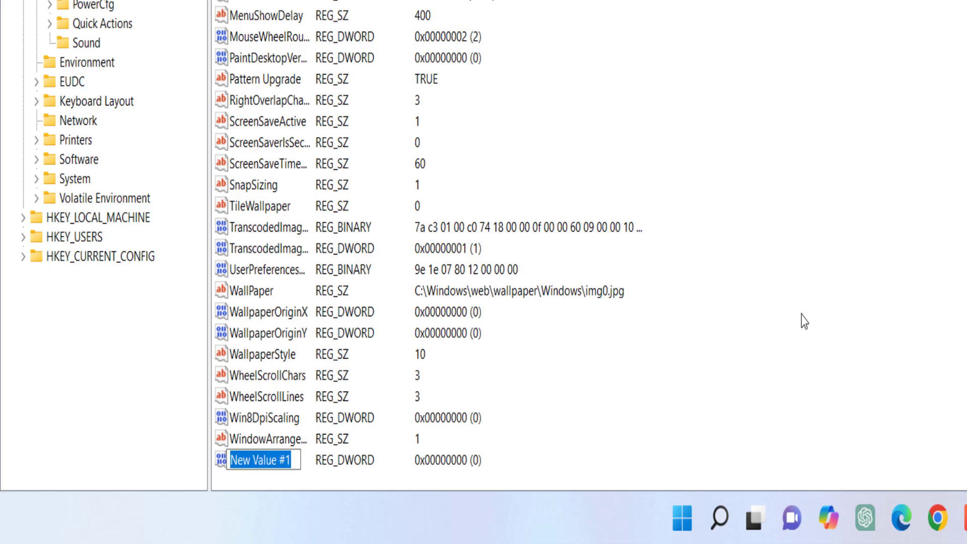
pyautogui.write('Log')
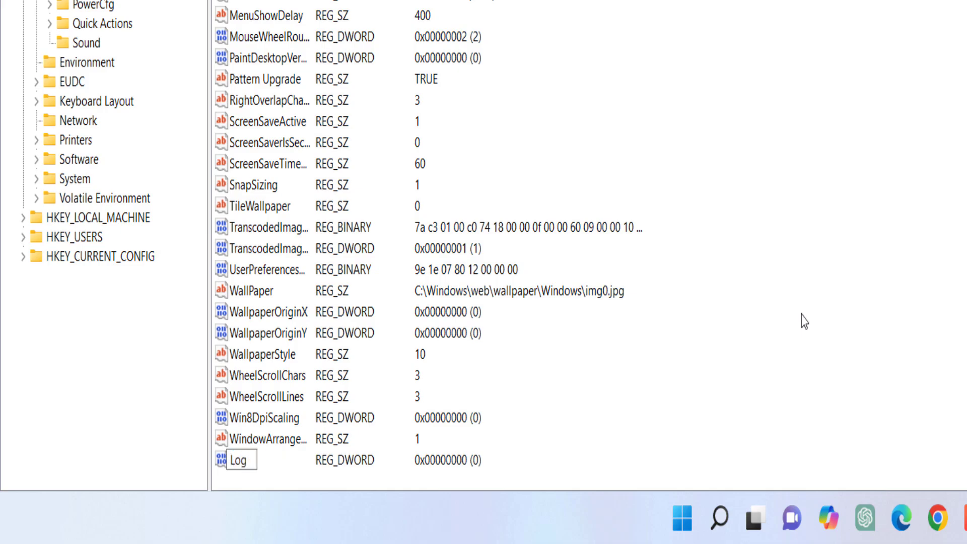
pyautogui.write('Pixels')
pyautogui.press('Return')
# Set LogPixels data to 78 hexadecimal (120 decimal).
pyautogui.doubleClick(252, 461)
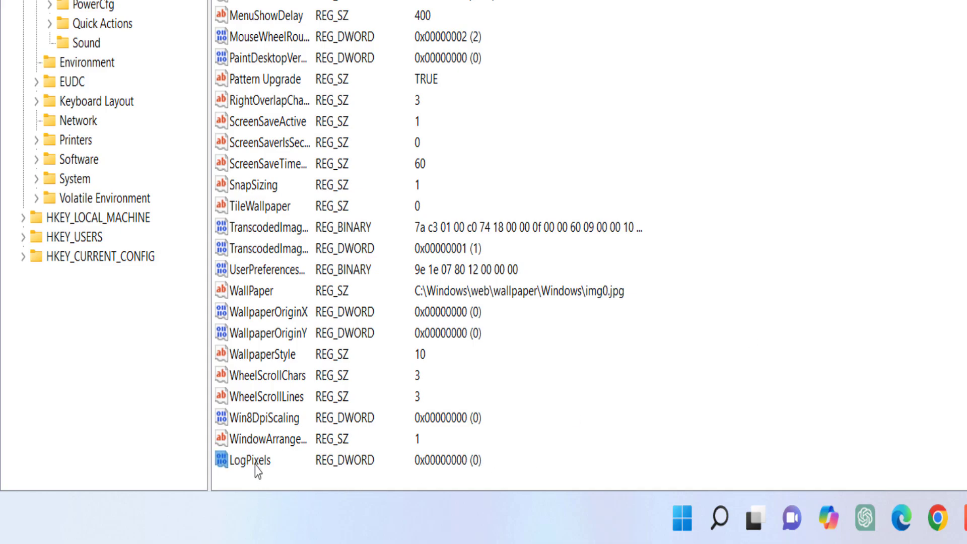
pyautogui.write('78')
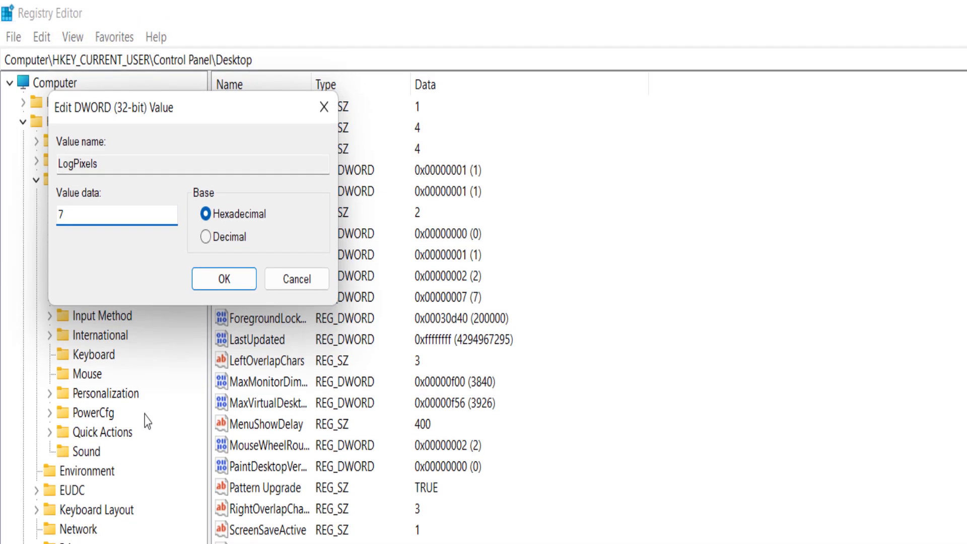
pyautogui.click(218, 280)
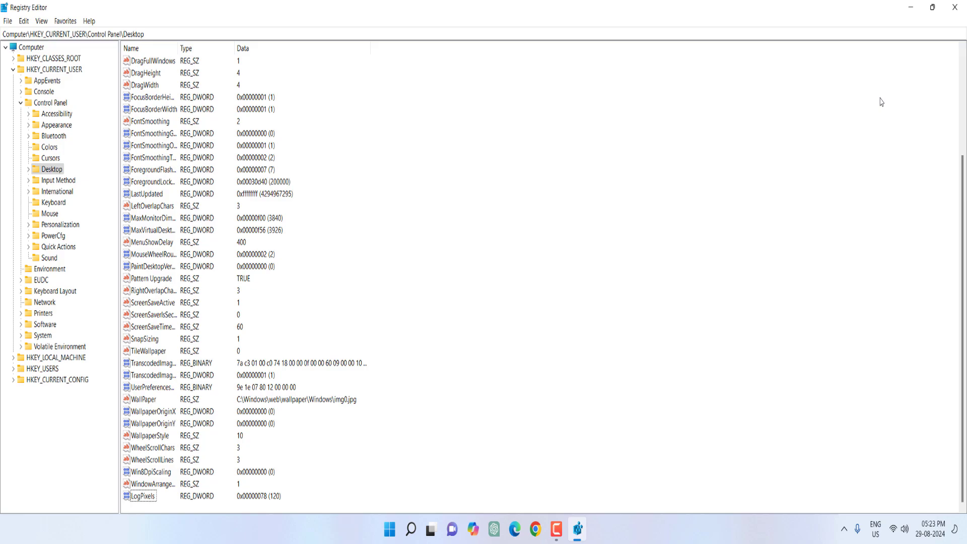
pyautogui.click(960, 9)
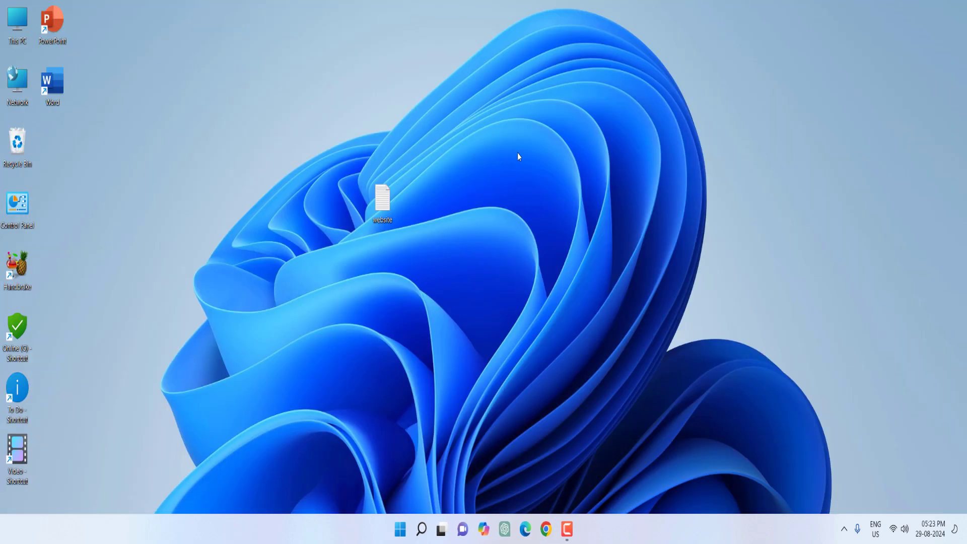